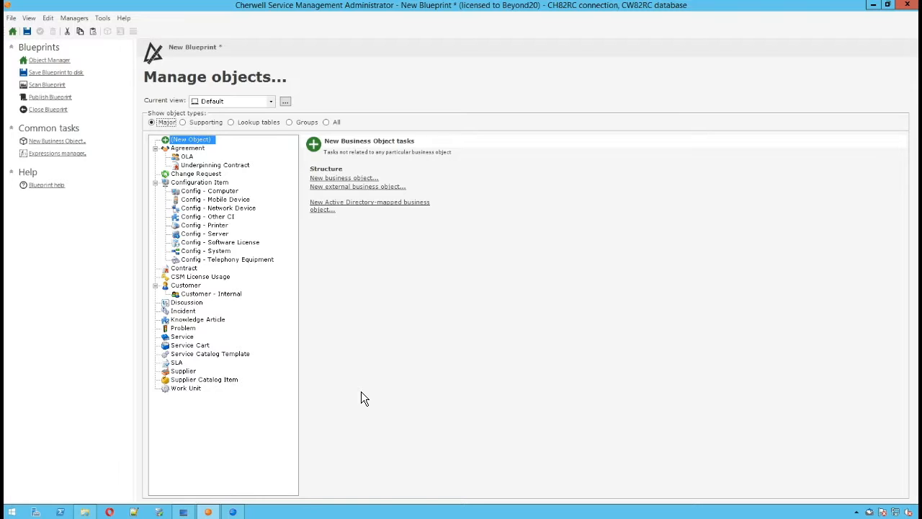
Step: Open the Change Request business object's properties at its lifecycle settings
click(188, 175)
click(208, 176)
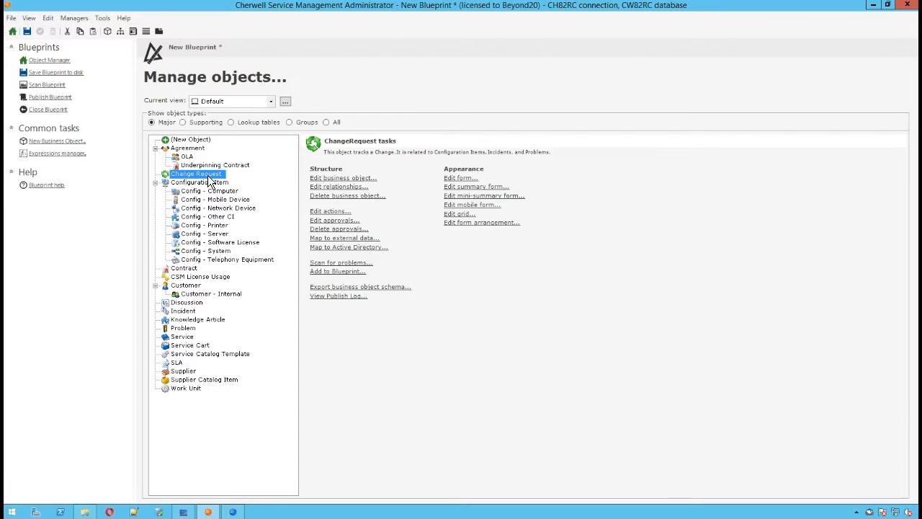
double_click(208, 177)
click(368, 68)
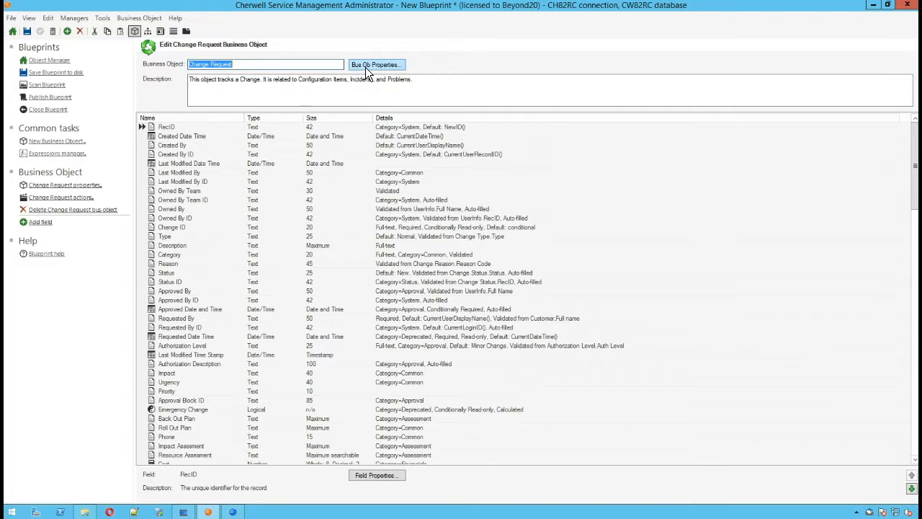
click(365, 67)
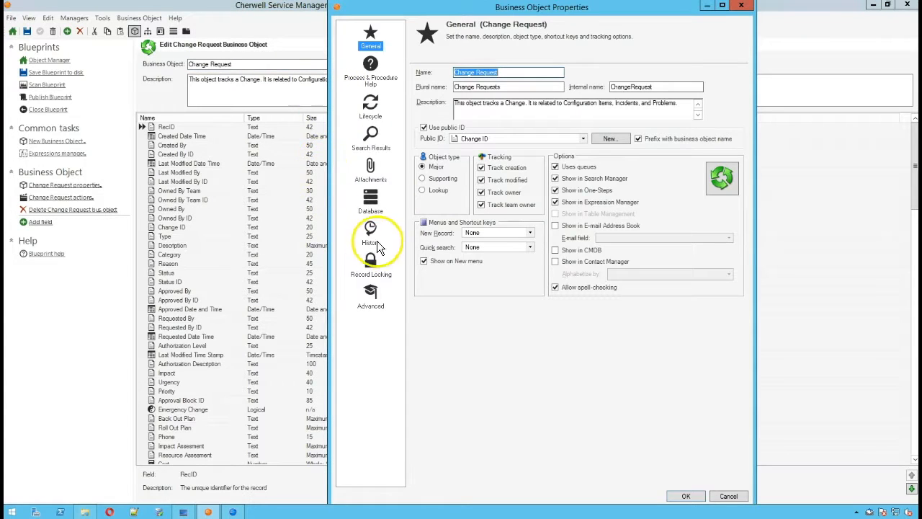
click(371, 108)
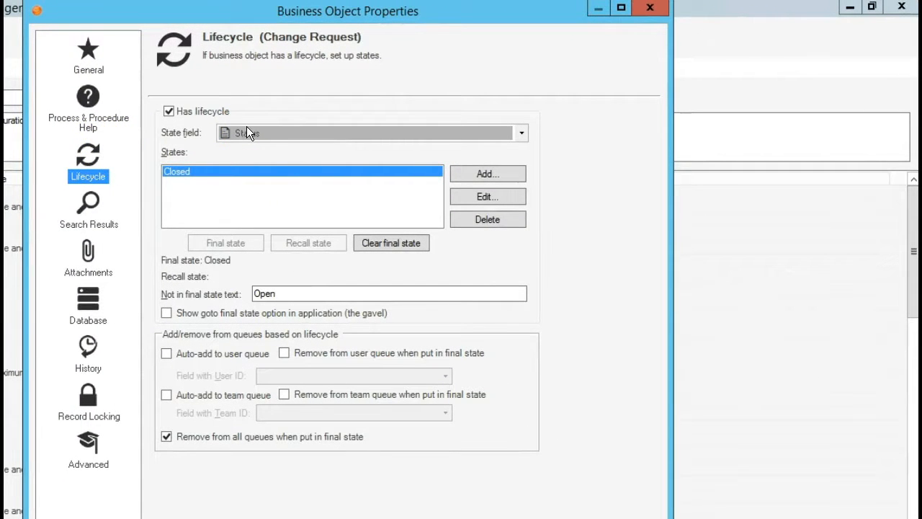
Step: Add a lifecycle state named Implementing to the Change Request object and accept the object properties
click(230, 132)
click(497, 176)
text(Implementing)
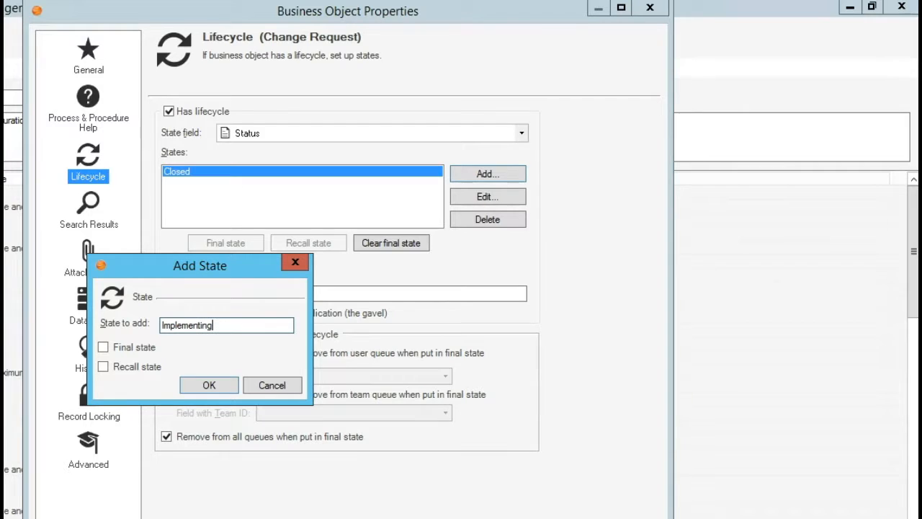
drag(216, 324, 110, 328)
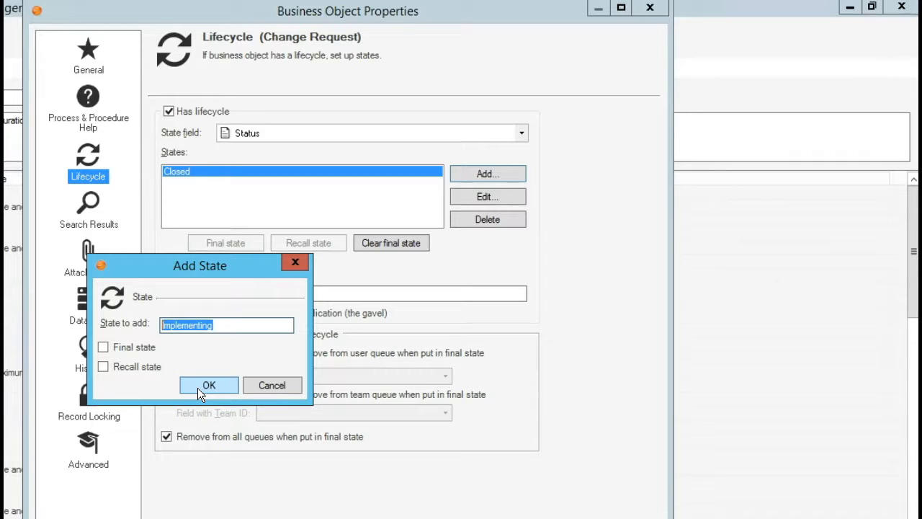
drag(230, 323, 159, 325)
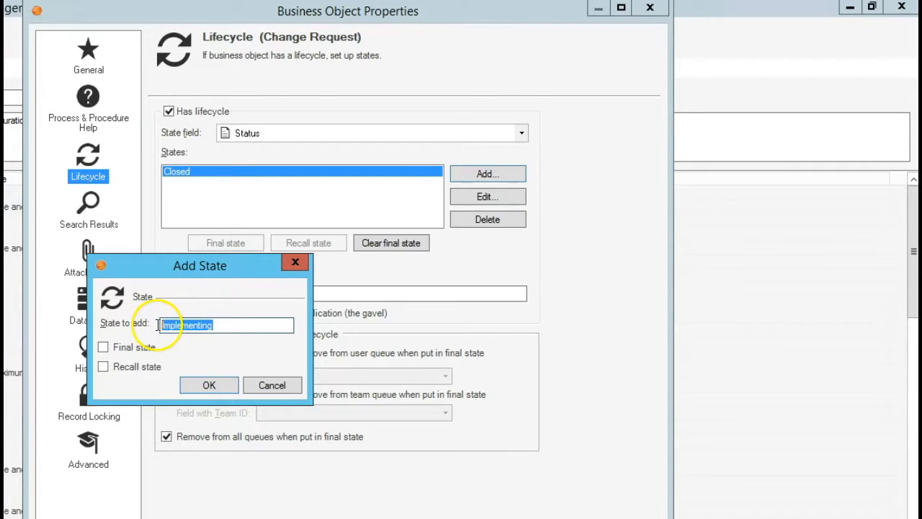
click(191, 388)
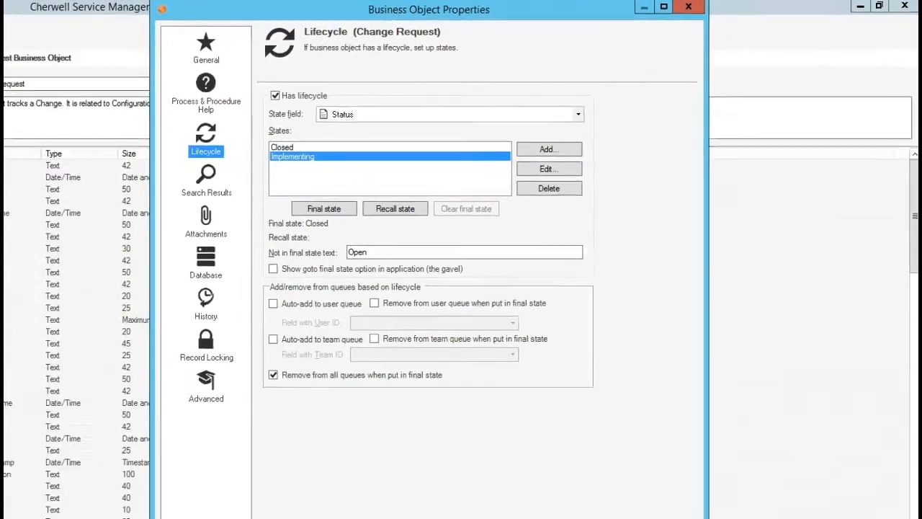
click(685, 498)
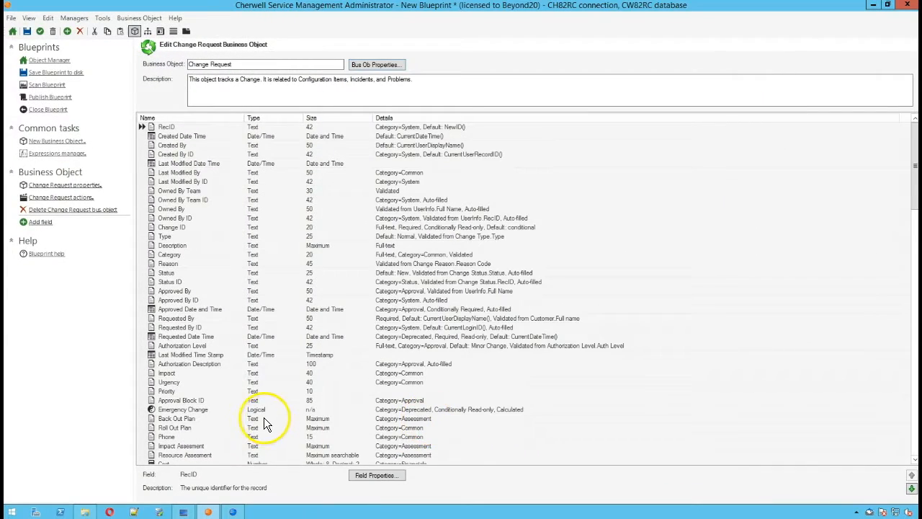
Step: Add a new field named Implementing Date Time at the end of the field list, with type Date/Time and size Date and Time
drag(913, 203, 898, 454)
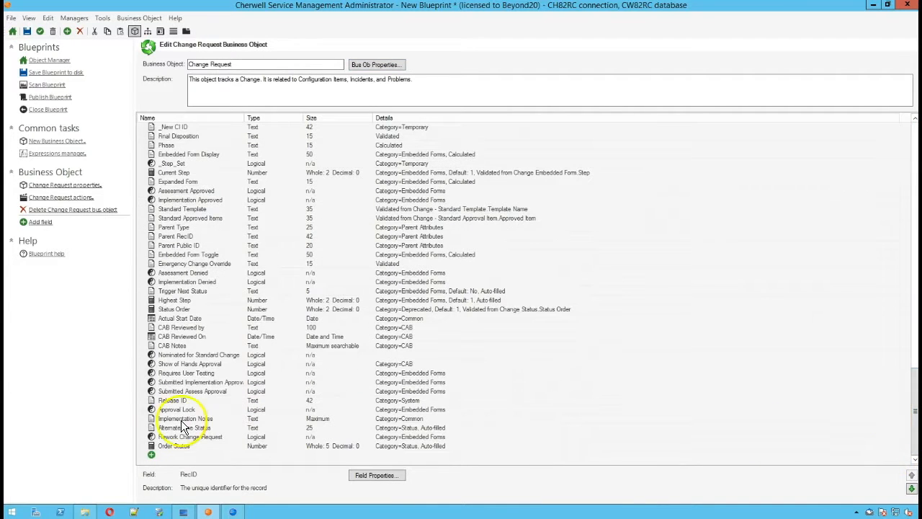
click(160, 454)
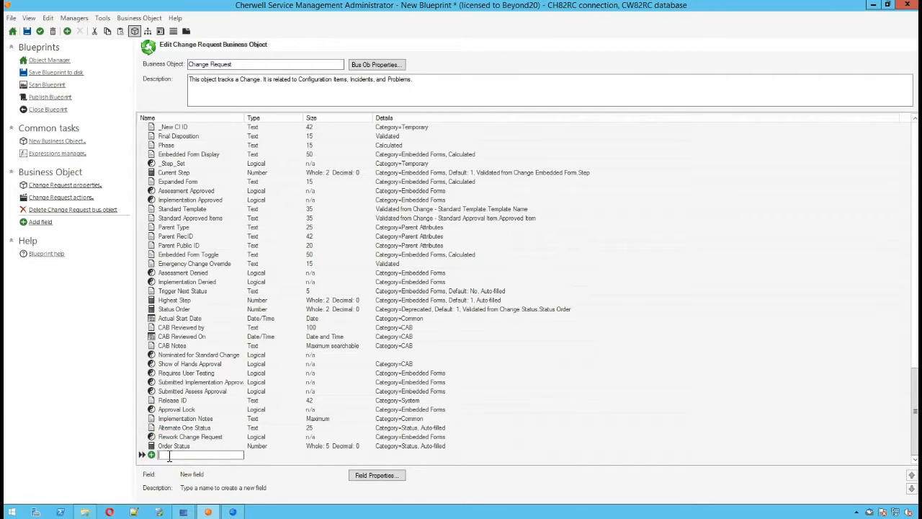
text(Implementin)
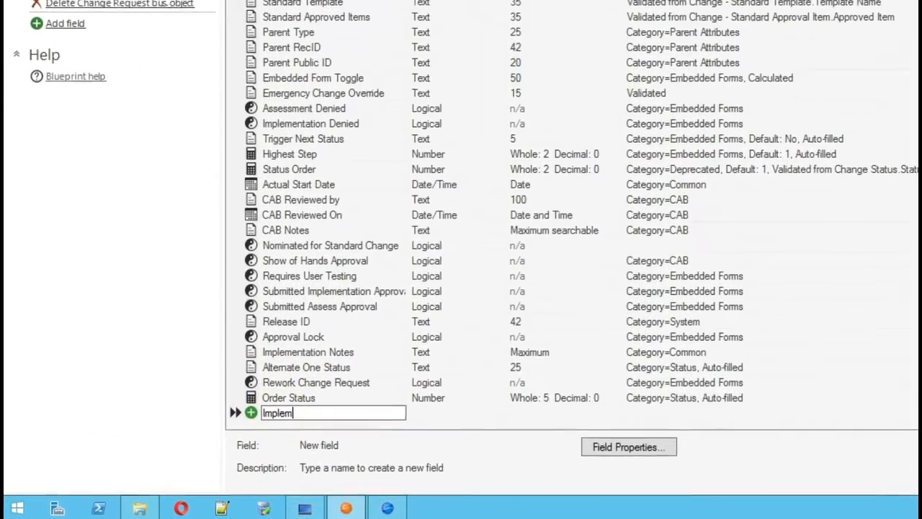
text(g Da)
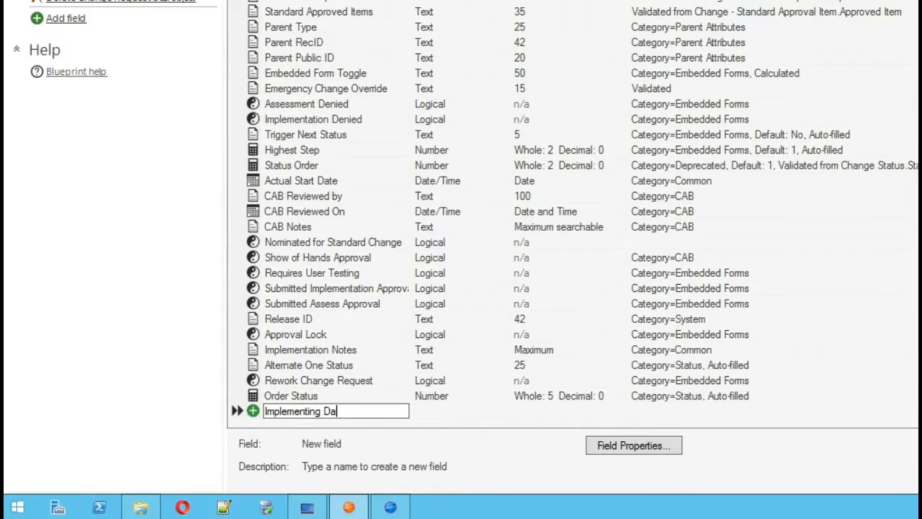
text(te /Time)
key(BackSpace)
key(BackSpace)
key(BackSpace)
key(BackSpace)
key(BackSpace)
text(Time)
key(Tab)
text(D)
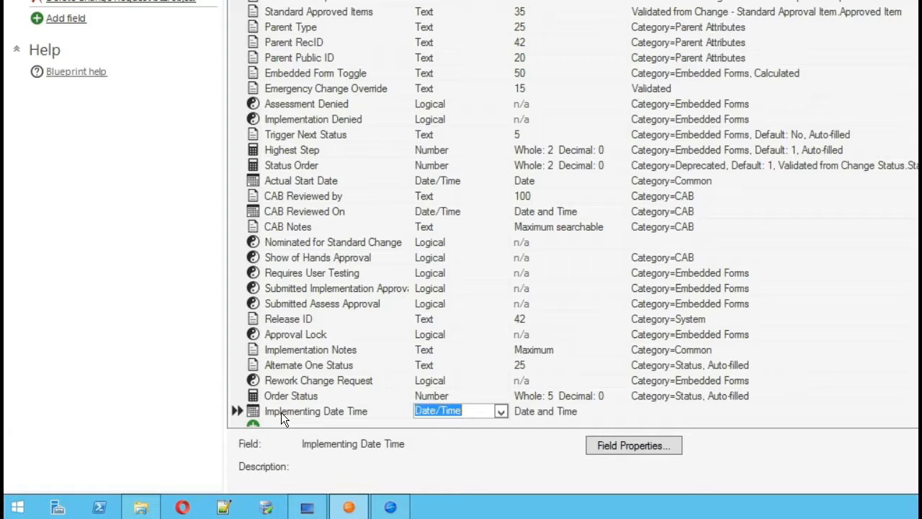
key(Tab)
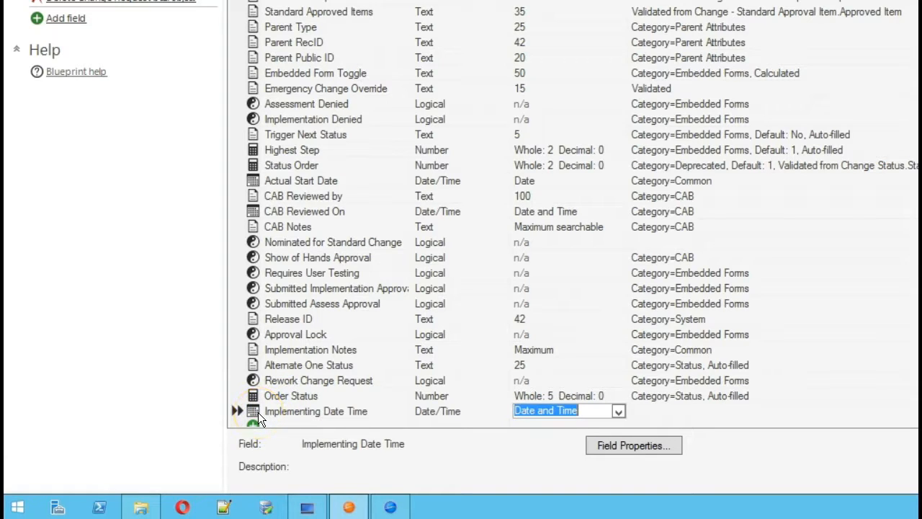
Step: Override the default for Implementing Date Time so its value before changing to the Implementing state comes from the CurrentDateTime() function
double_click(258, 412)
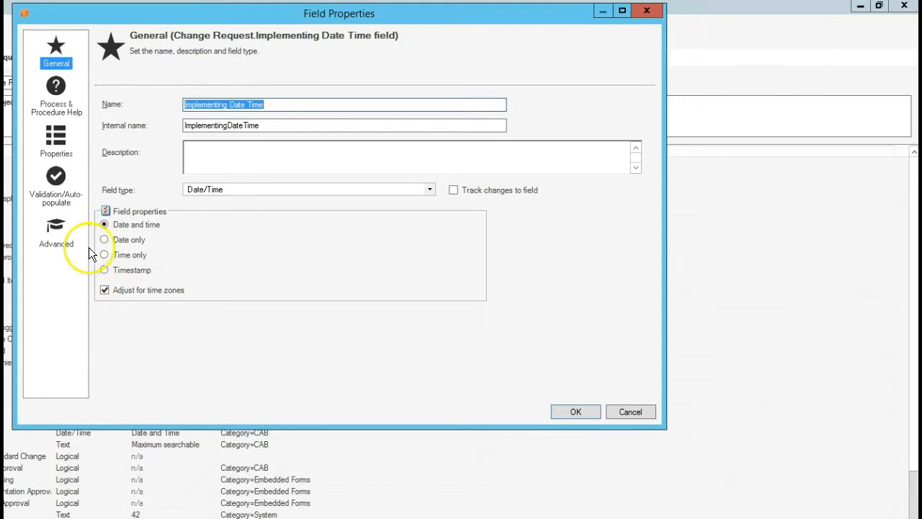
click(62, 150)
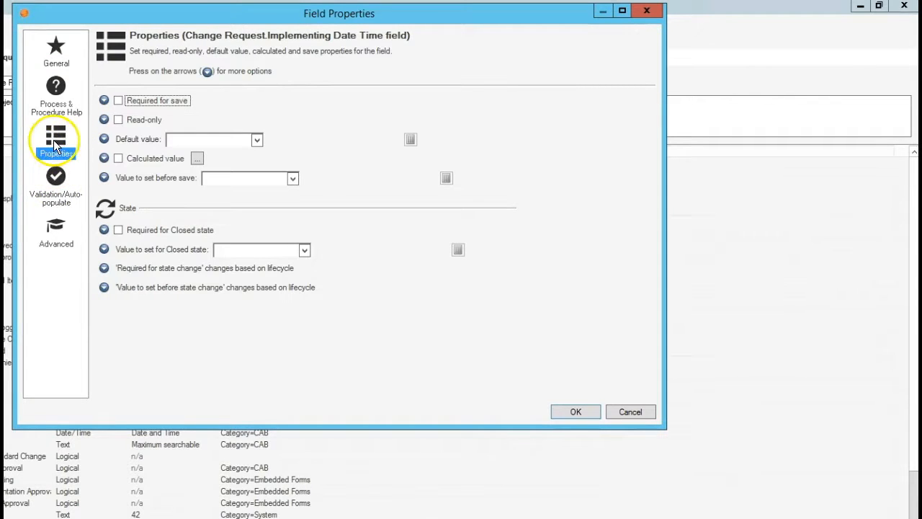
click(105, 288)
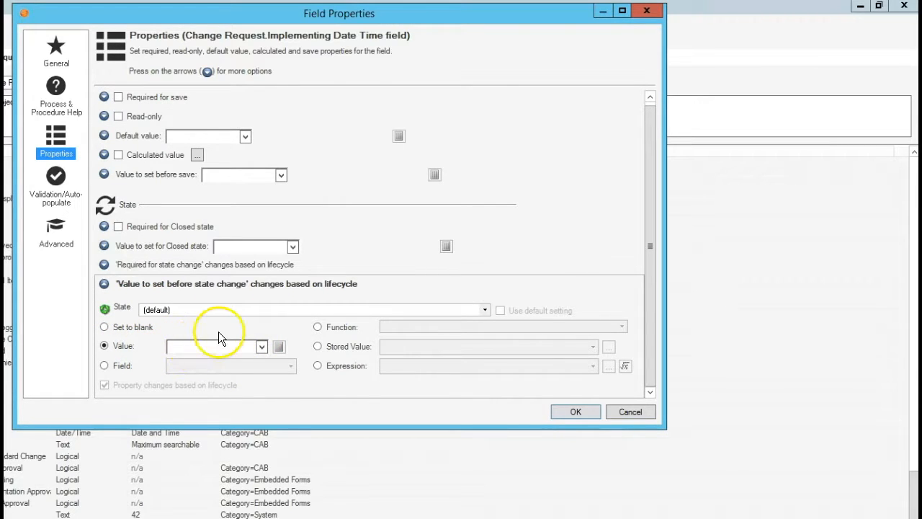
click(173, 310)
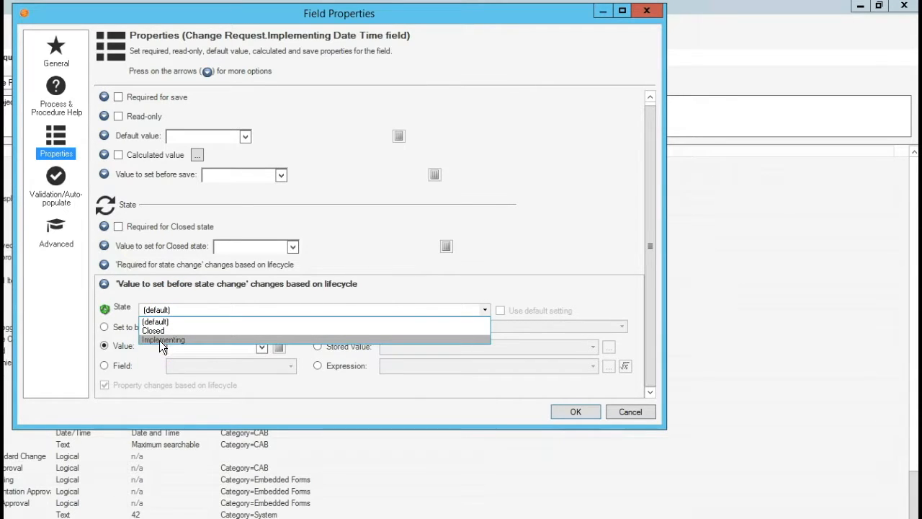
click(162, 339)
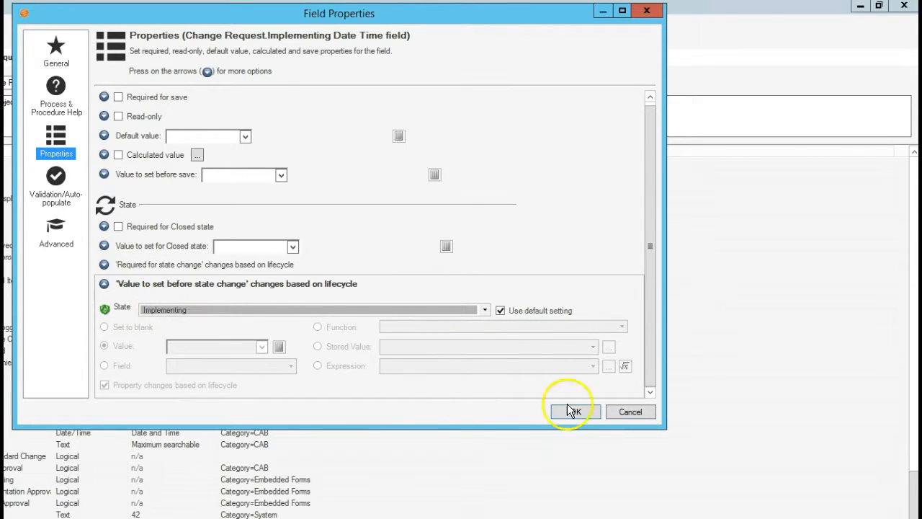
click(514, 311)
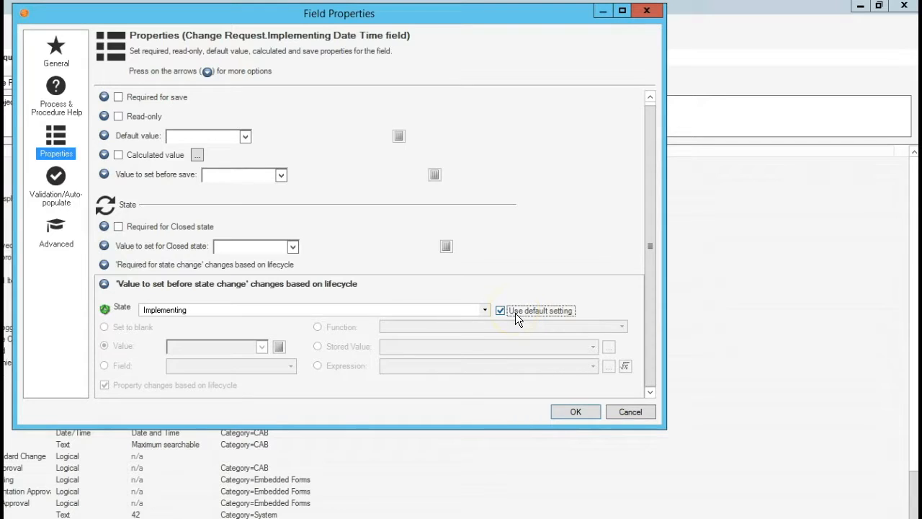
click(515, 313)
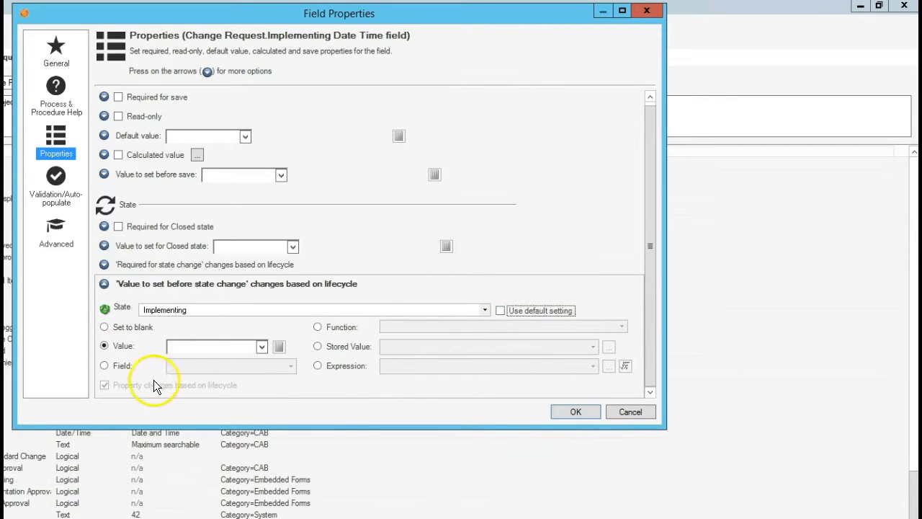
click(337, 329)
click(392, 329)
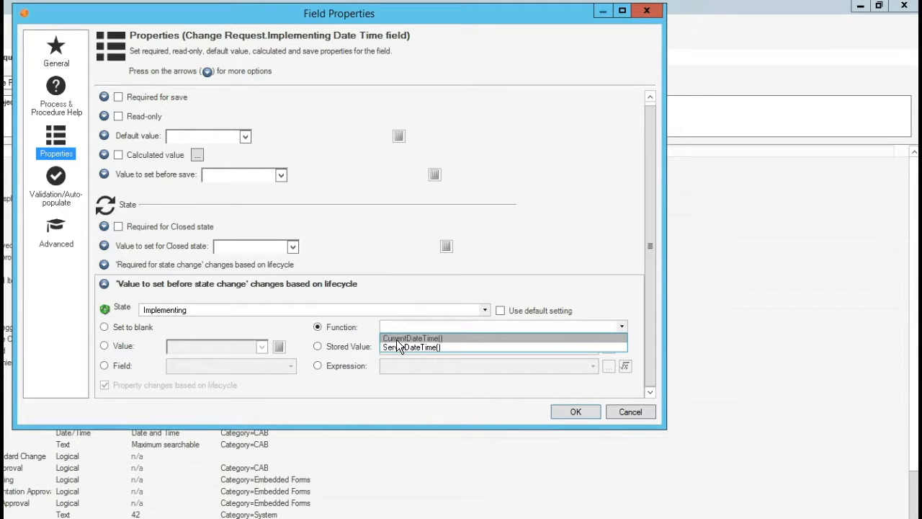
click(398, 340)
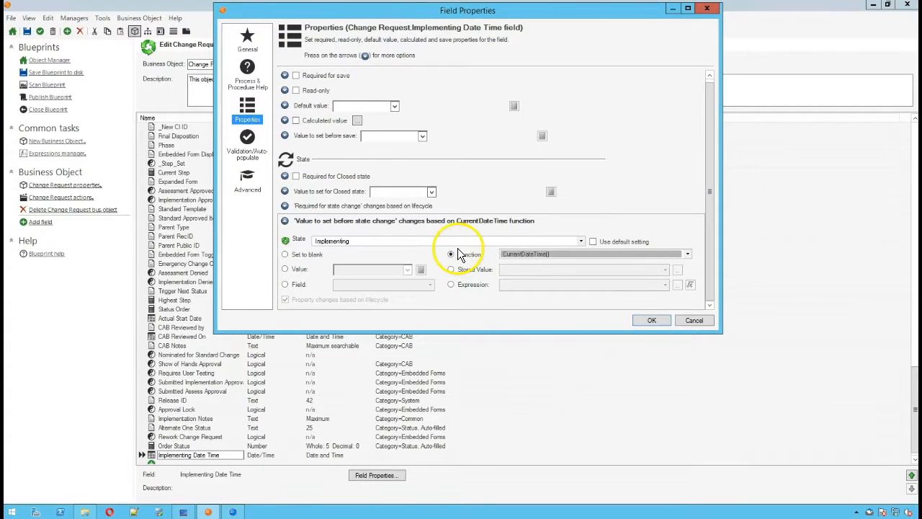
click(642, 321)
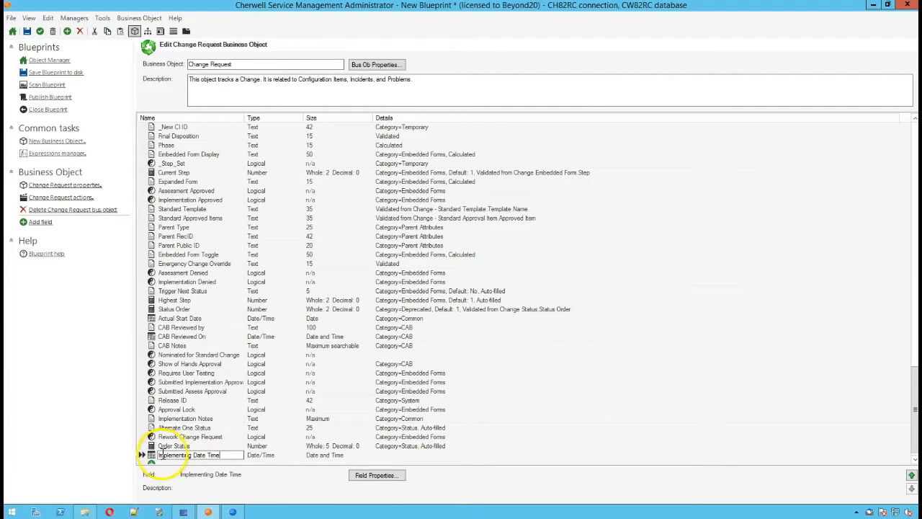
Step: Add a Date/Time field named Closed Date Time below Implementing Date Time, with size Date and Time
click(156, 460)
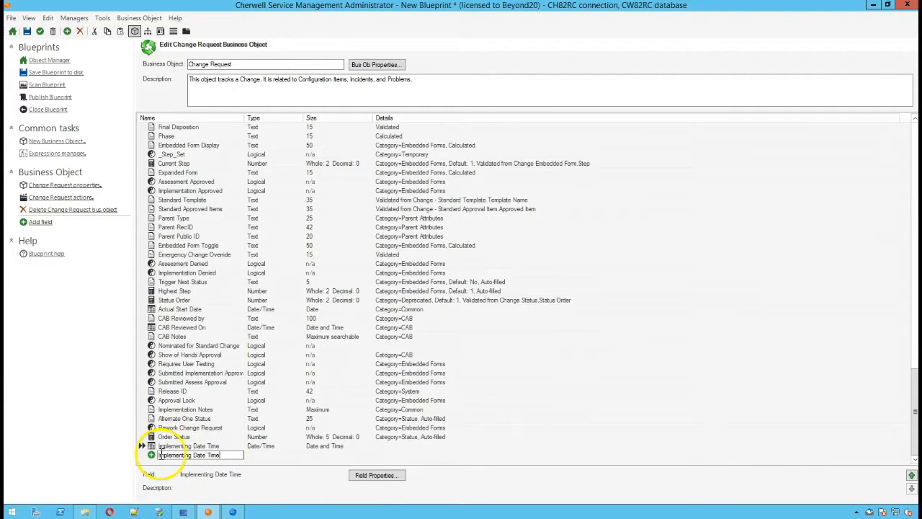
click(175, 454)
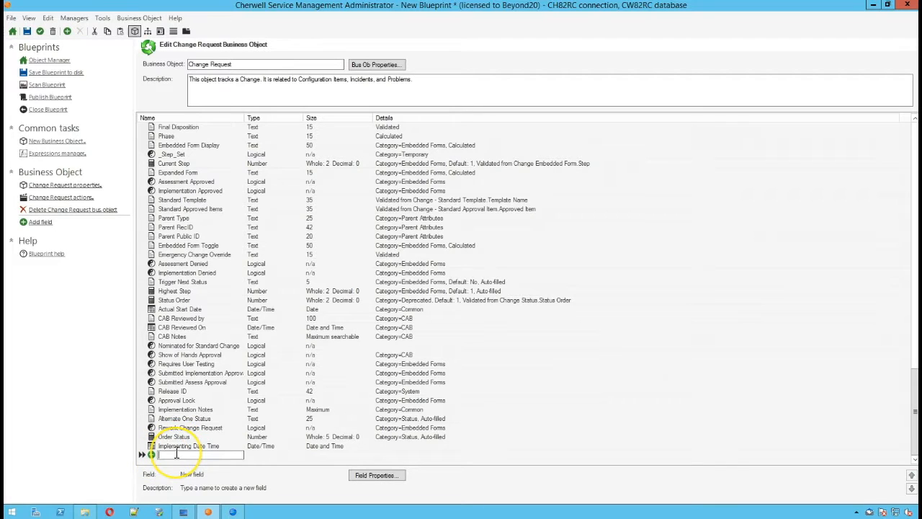
text(Closed D)
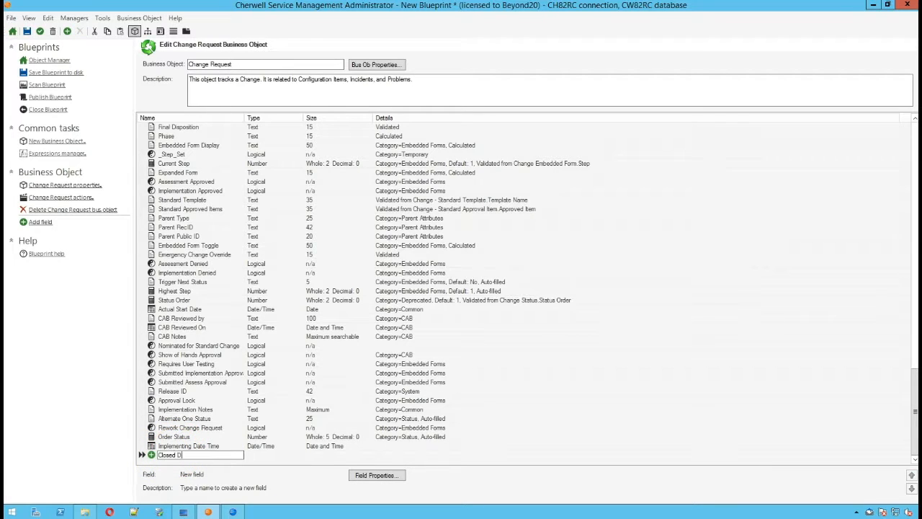
text(ate Time)
key(Tab)
key(d)
key(Tab)
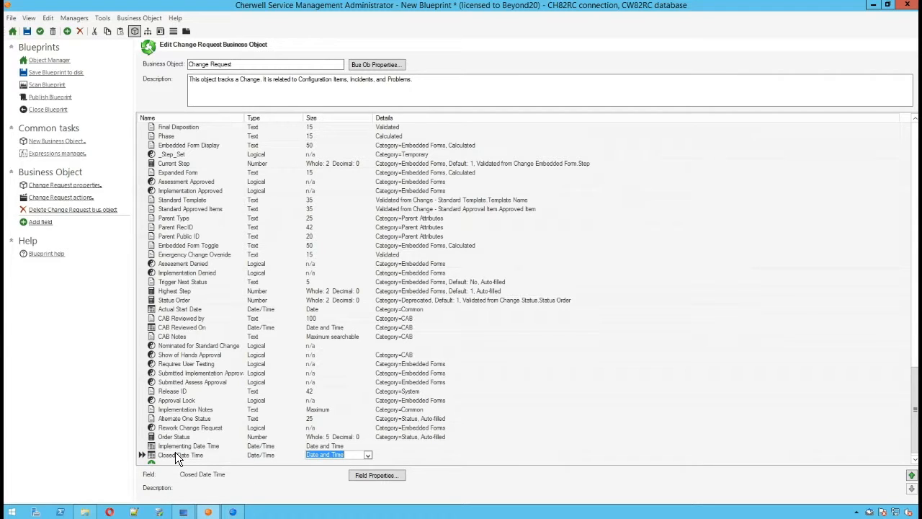
Step: Override the default for Closed Date Time so its value before changing to the Closed state comes from the CurrentDateTime() function
double_click(154, 458)
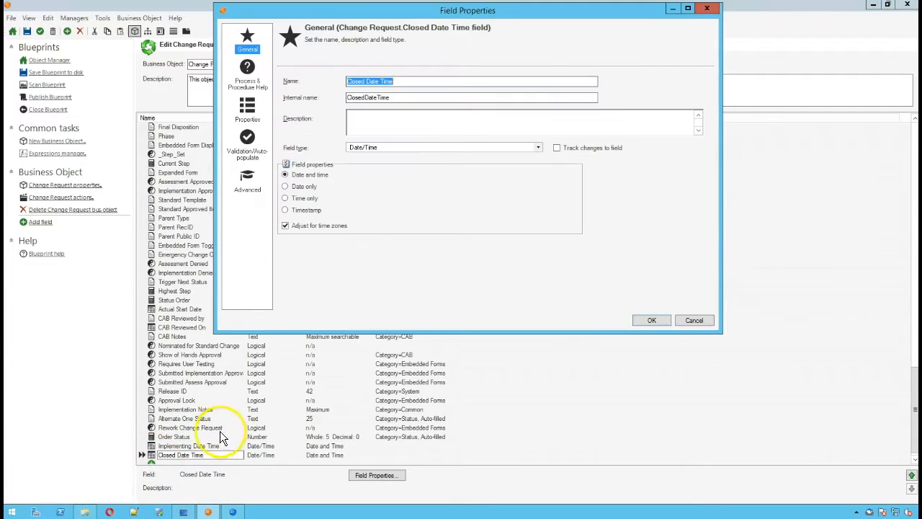
click(252, 108)
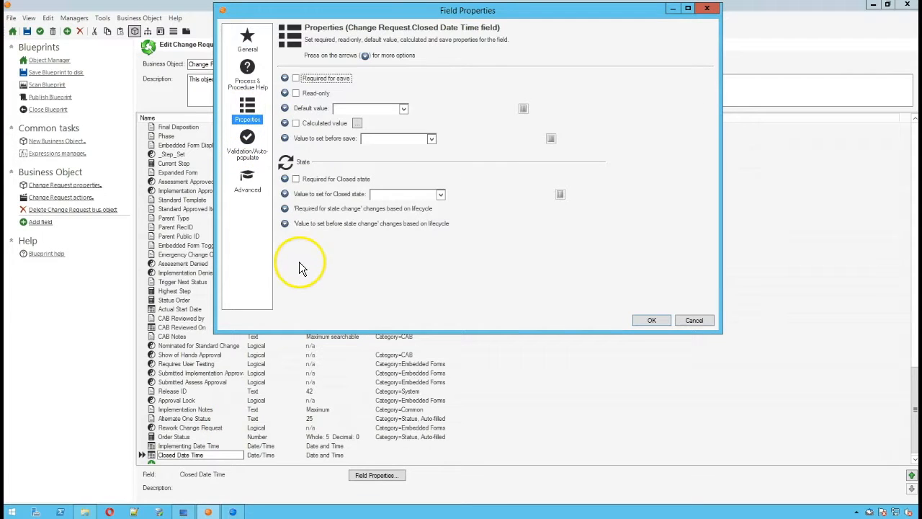
click(286, 224)
click(326, 240)
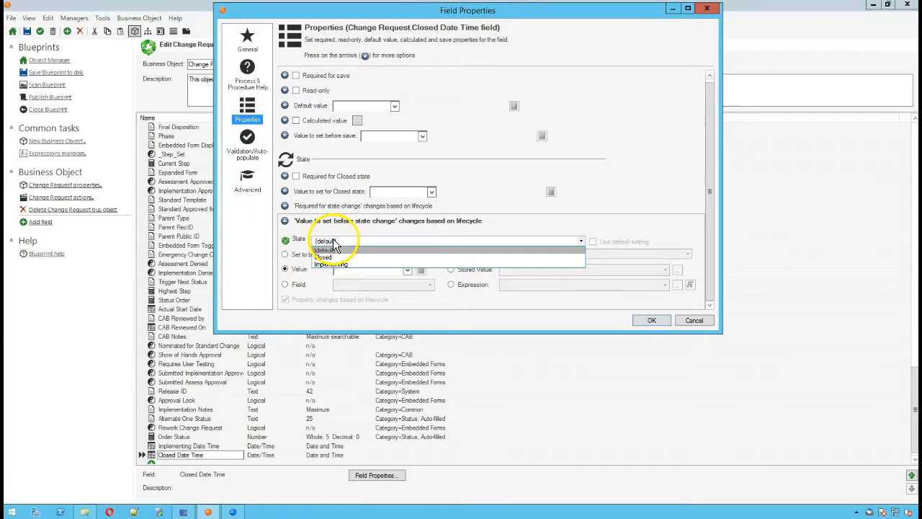
click(331, 257)
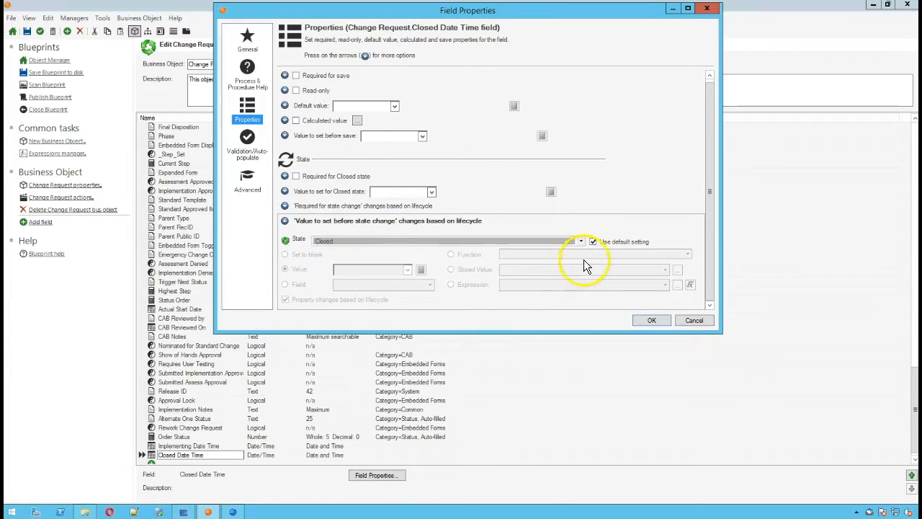
click(595, 242)
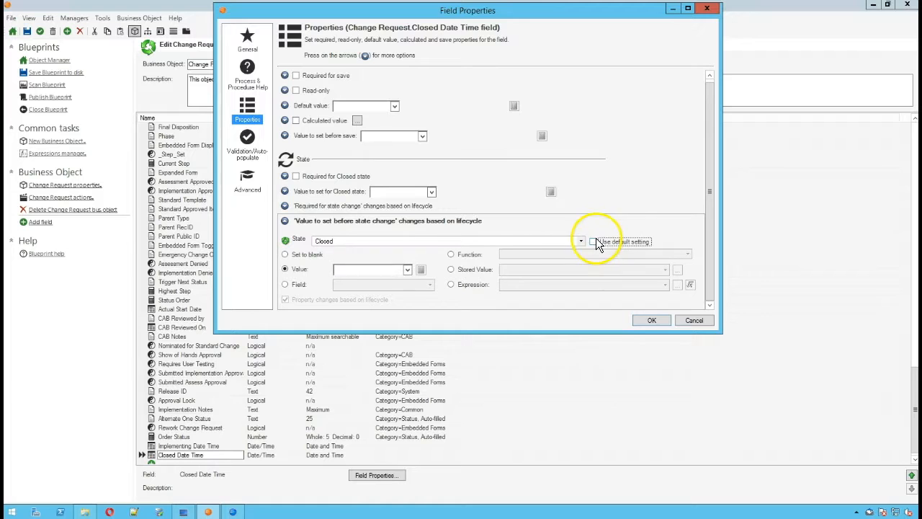
click(451, 254)
click(534, 255)
click(527, 264)
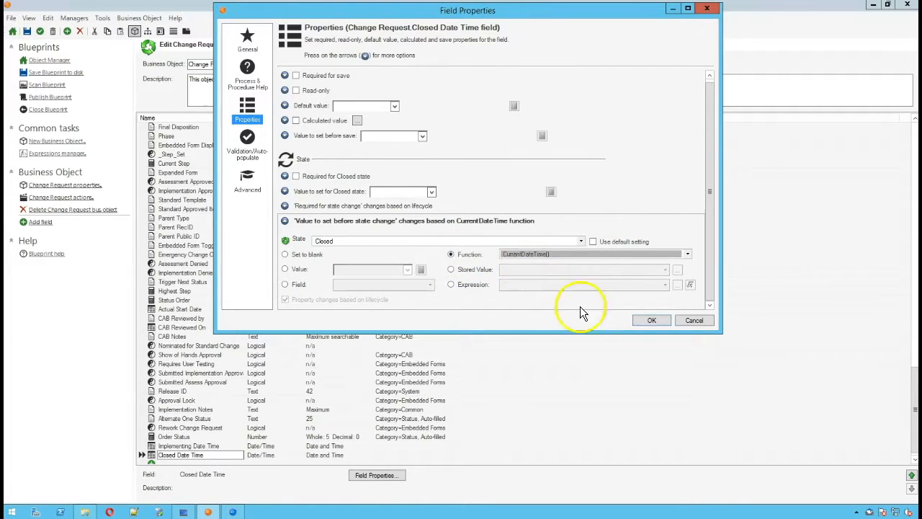
click(646, 320)
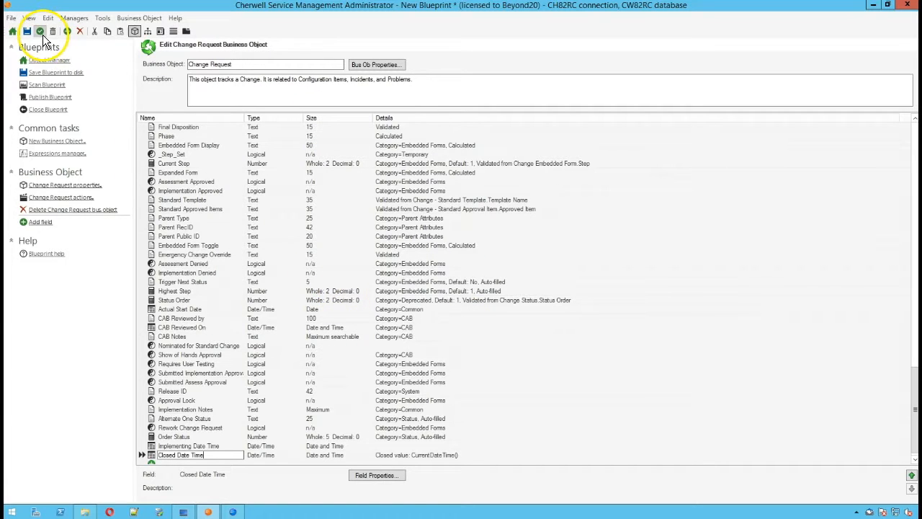
Step: Open the Incident business object and sort its fields by name in descending order to find the stat_Date Time fields
click(44, 61)
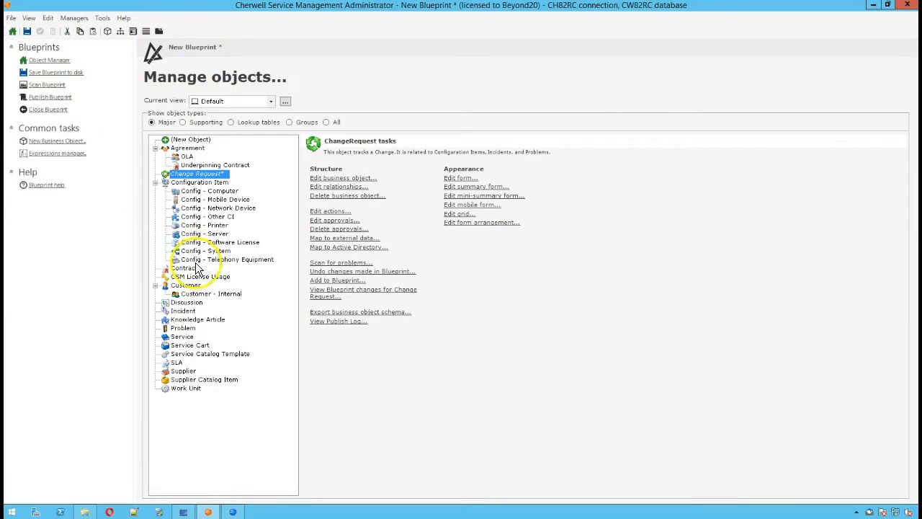
double_click(180, 312)
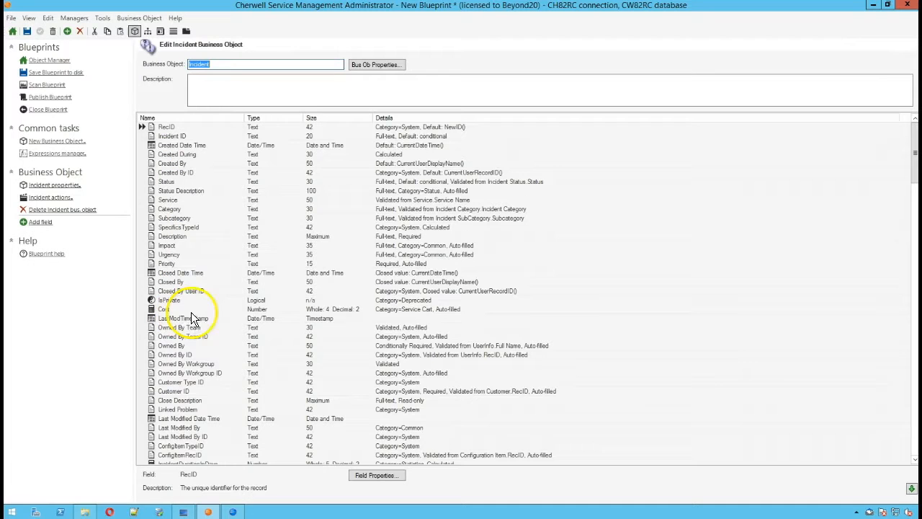
click(180, 117)
click(180, 117)
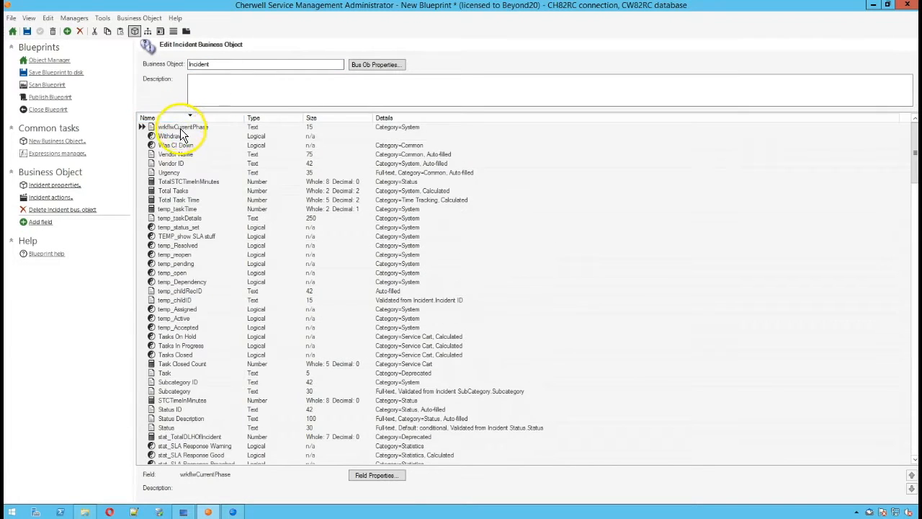
click(173, 281)
scroll(173, 281, down, 11)
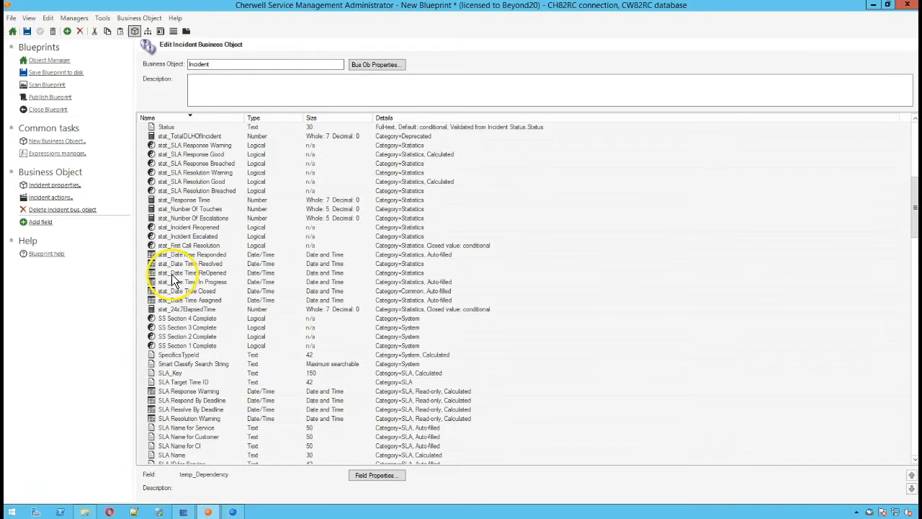
Step: Examine Incident's stat date/time fields, including ReOpened, In Progress, Responded and Closed, and return to the object overview
click(173, 272)
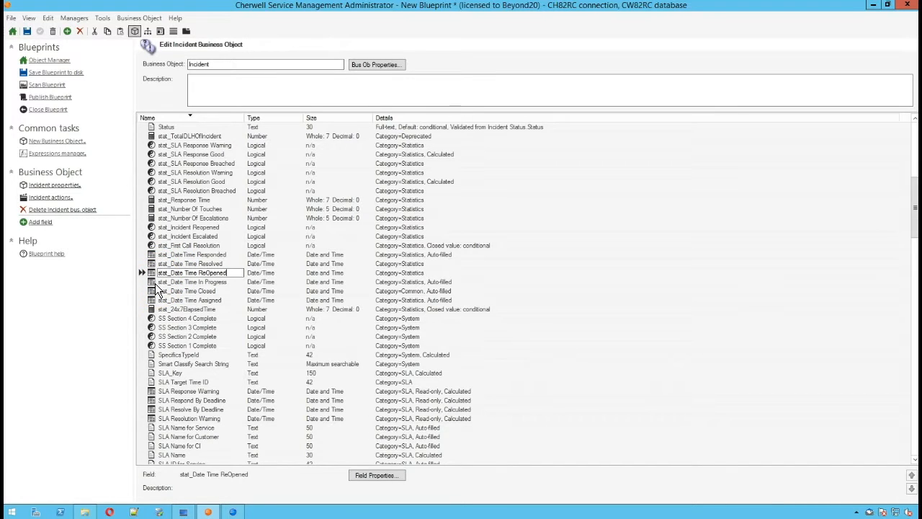
click(234, 282)
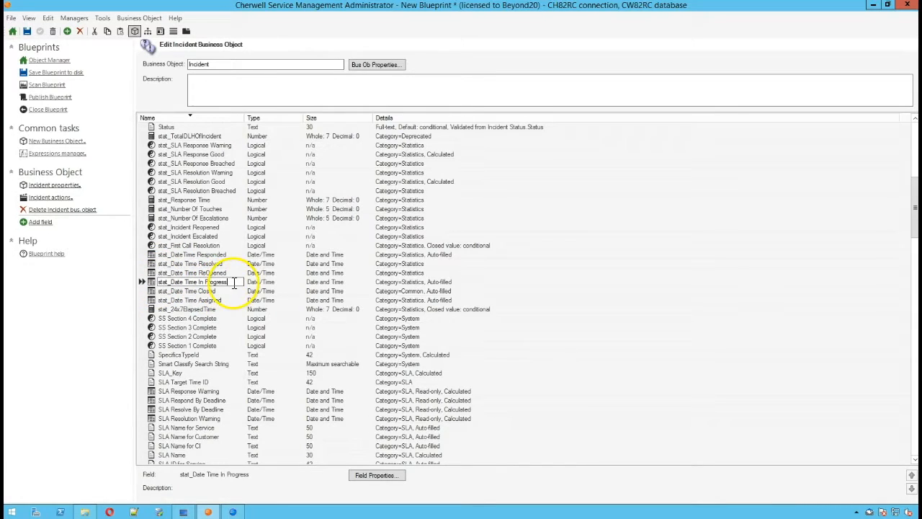
click(226, 273)
drag(227, 274, 193, 278)
click(202, 255)
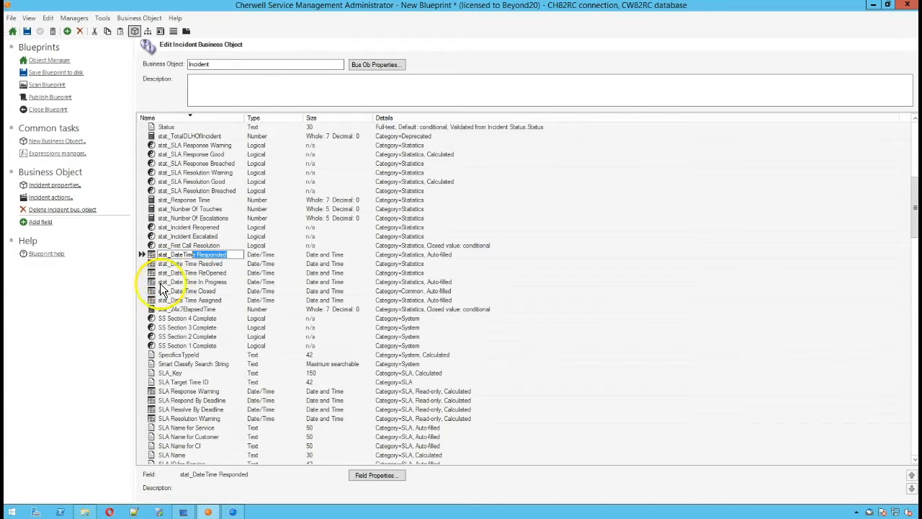
click(164, 291)
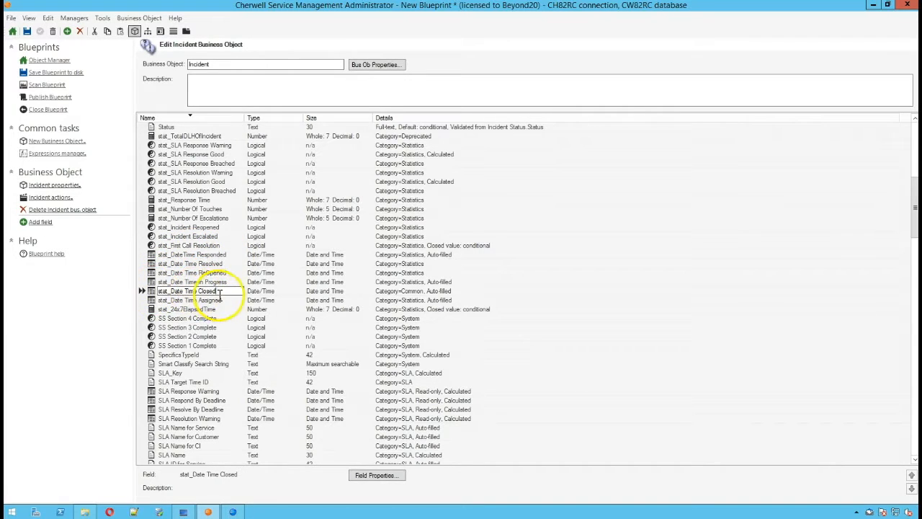
click(157, 282)
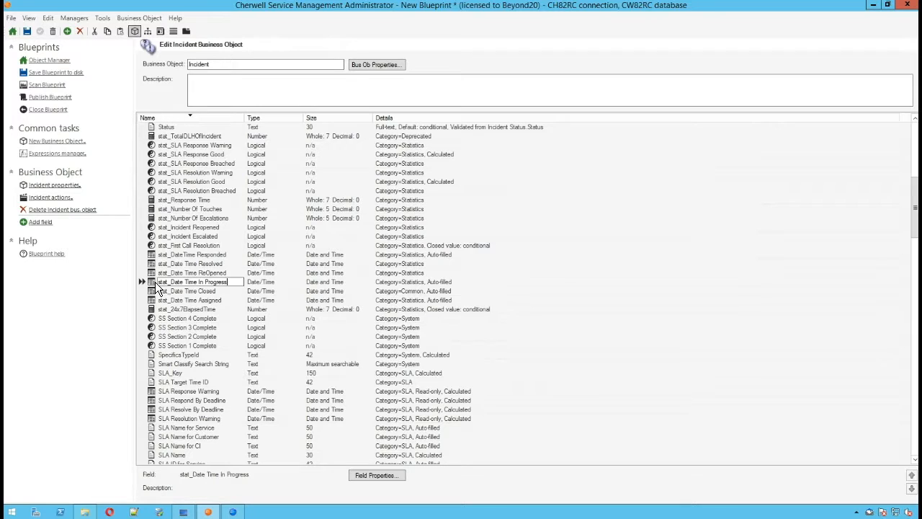
click(50, 60)
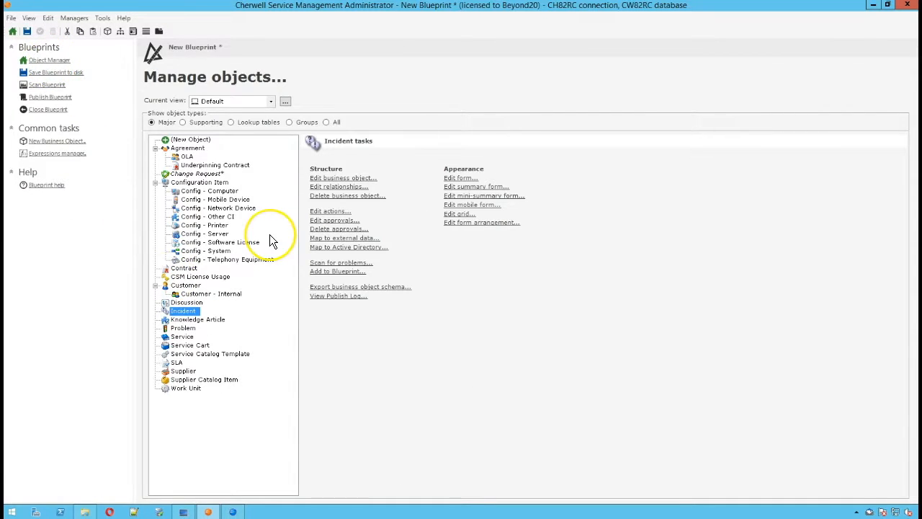